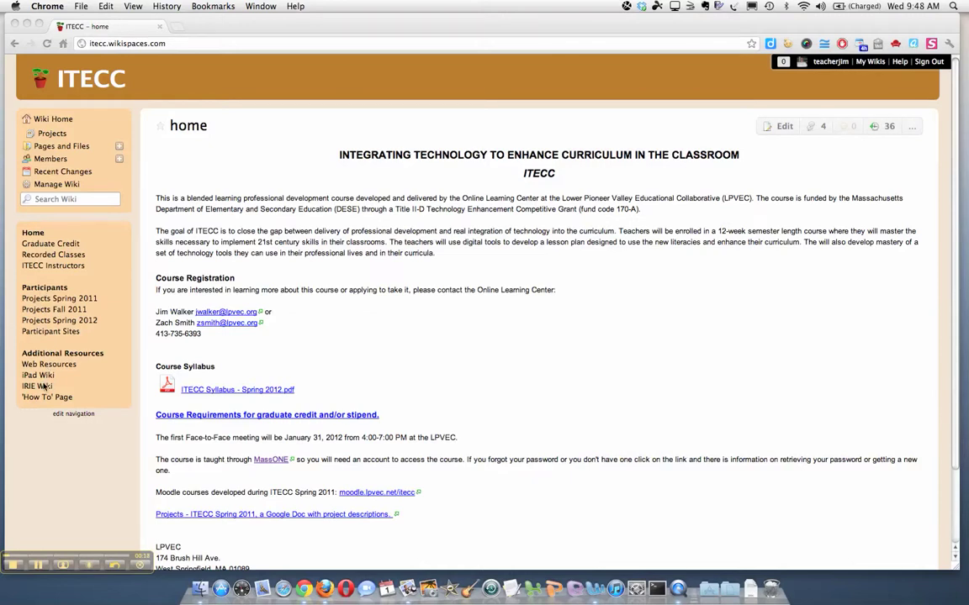
# - From Pages and Files, create a new blank wiki page named 'Moodle resources'
pyautogui.click(65, 148)
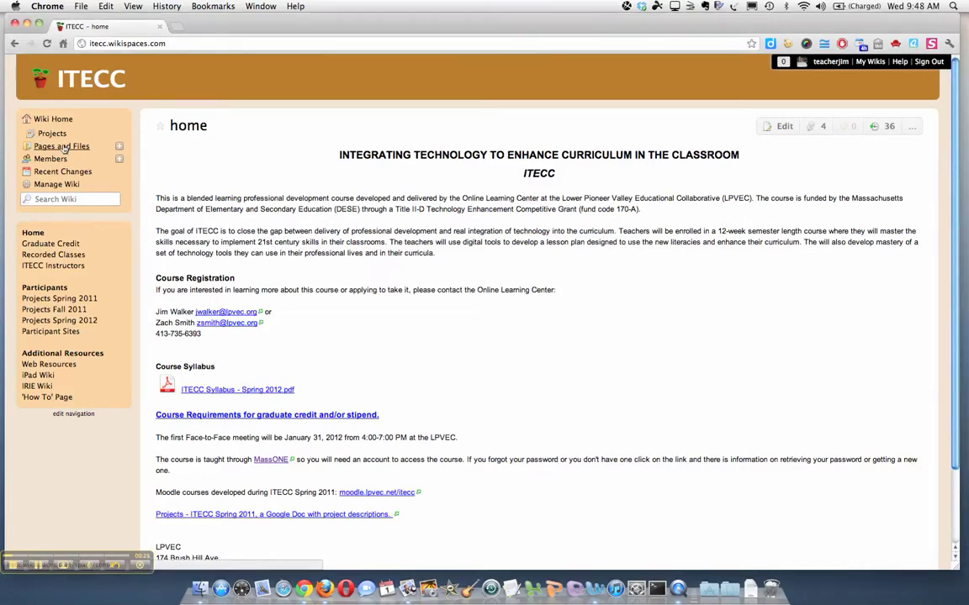
pyautogui.click(65, 148)
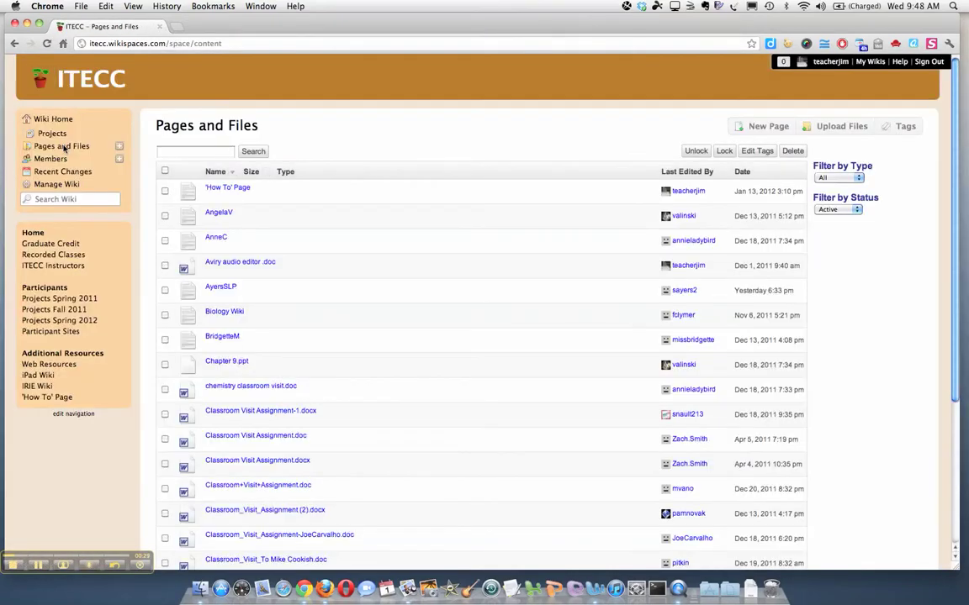
pyautogui.click(766, 126)
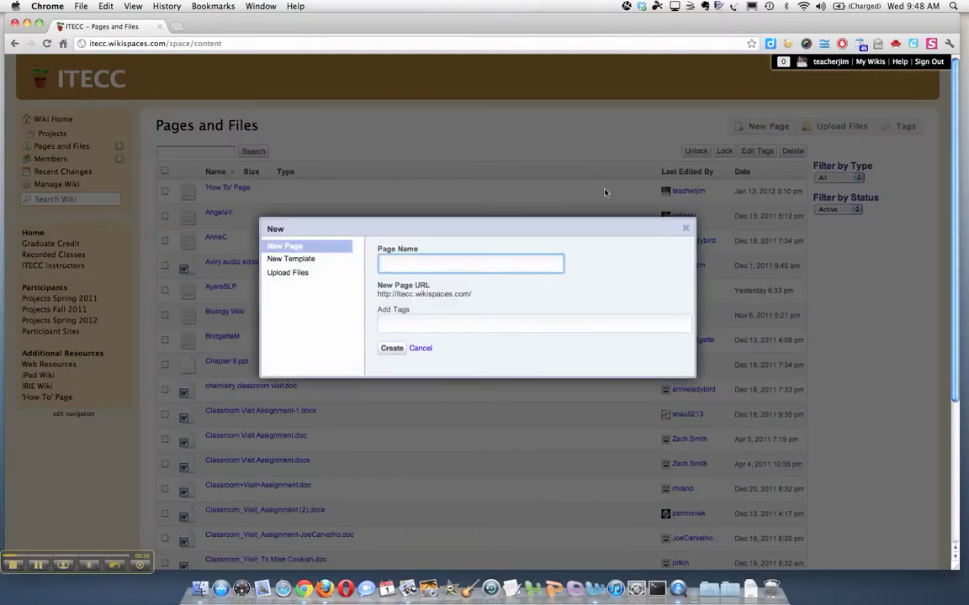
pyautogui.write('Mood')
pyautogui.write('le res')
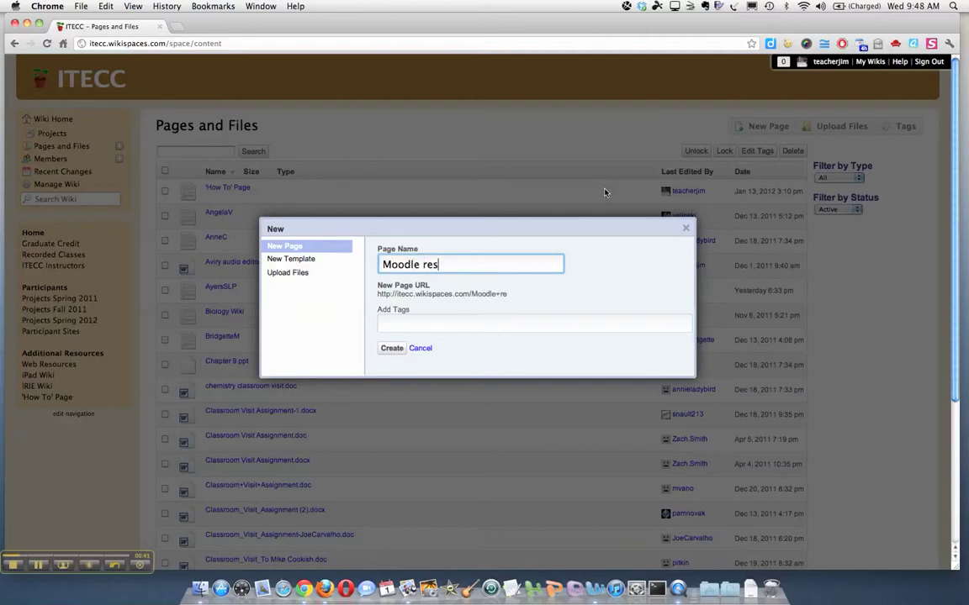
pyautogui.write('ources')
pyautogui.click(393, 349)
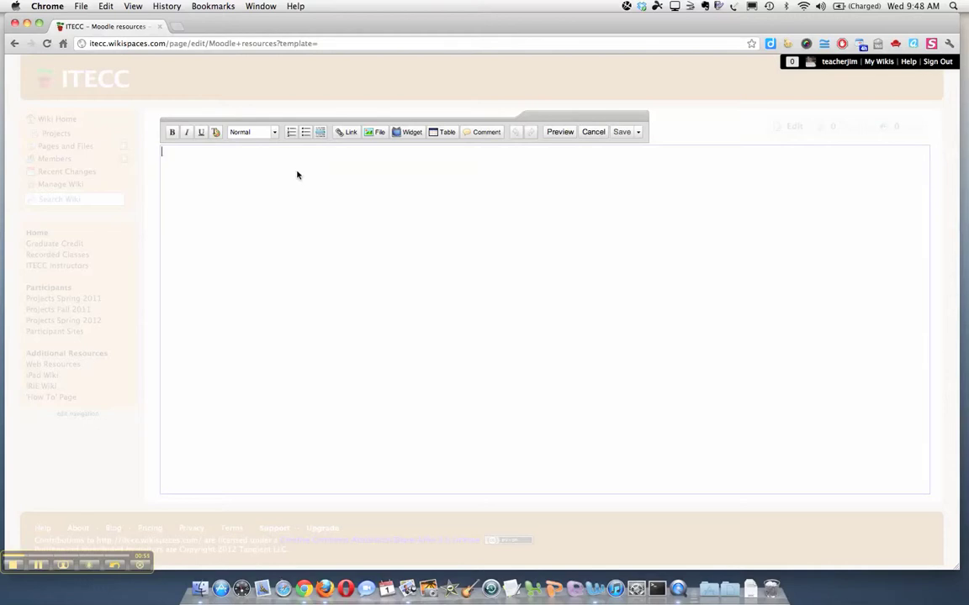
# - Write the heading text 'Moodle resources' on the new page and save it
pyautogui.write('Moodle res')
pyautogui.write('our')
pyautogui.write('ces')
pyautogui.click(622, 133)
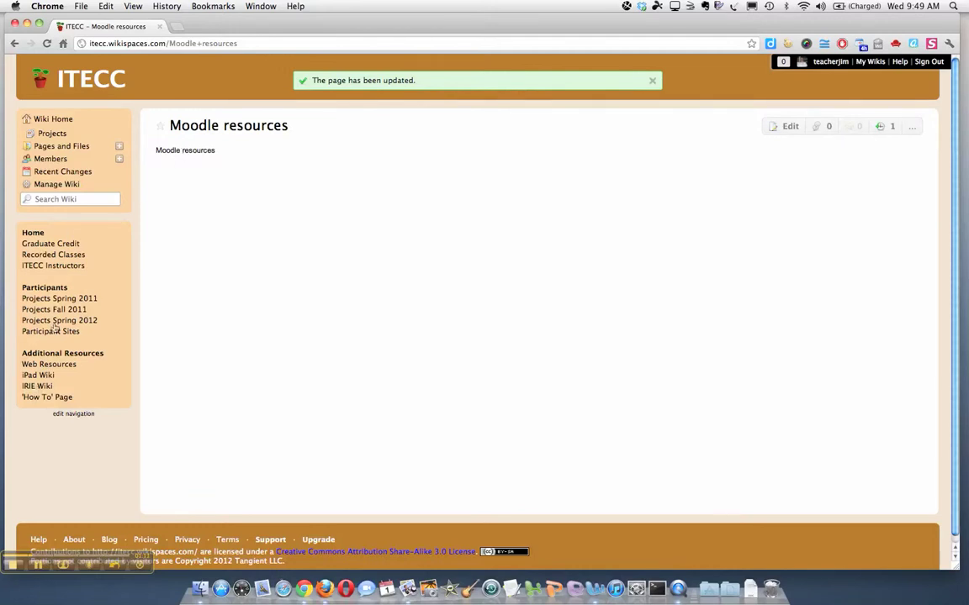
# - Return to the wiki Home page and open the sidebar navigation in the editor
pyautogui.click(32, 235)
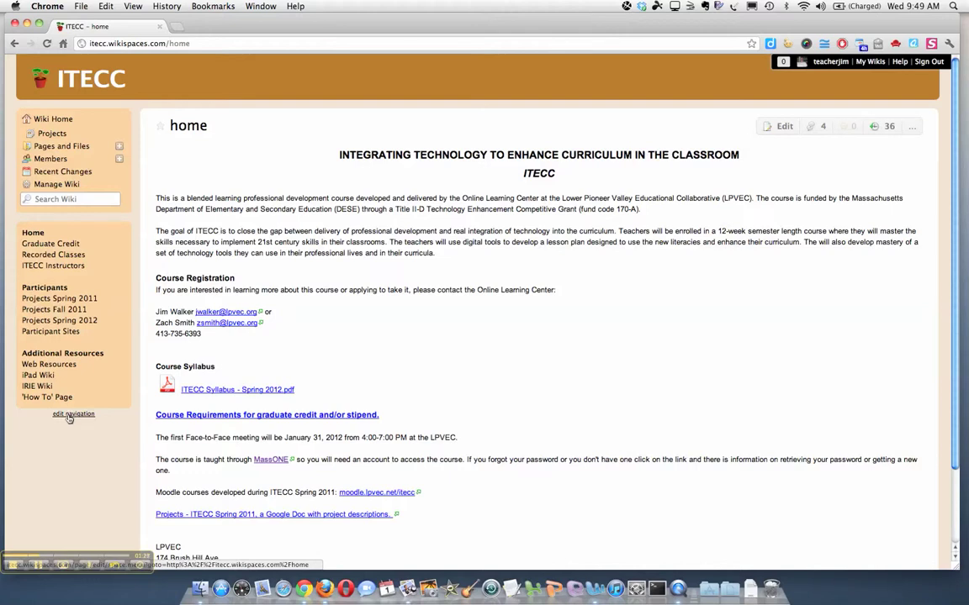
pyautogui.click(68, 416)
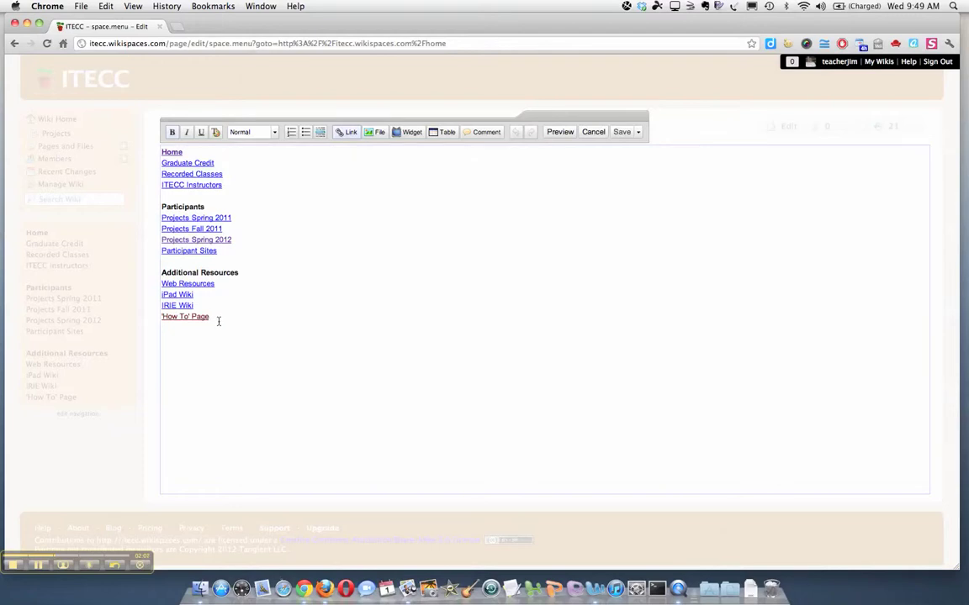
# - Add a 'Moodle resources' line under 'How To' Page, linked to the 'Moodle resources' wiki page
pyautogui.press('Return')
pyautogui.write('Moodle re')
pyautogui.write('sources')
pyautogui.moveTo(161, 338); pyautogui.dragTo(223, 344)
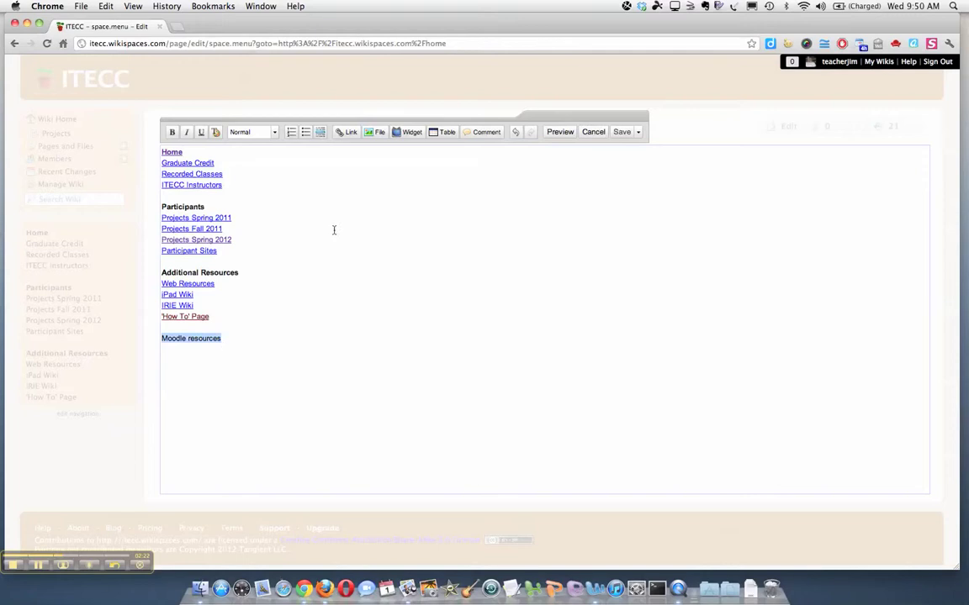
pyautogui.click(350, 133)
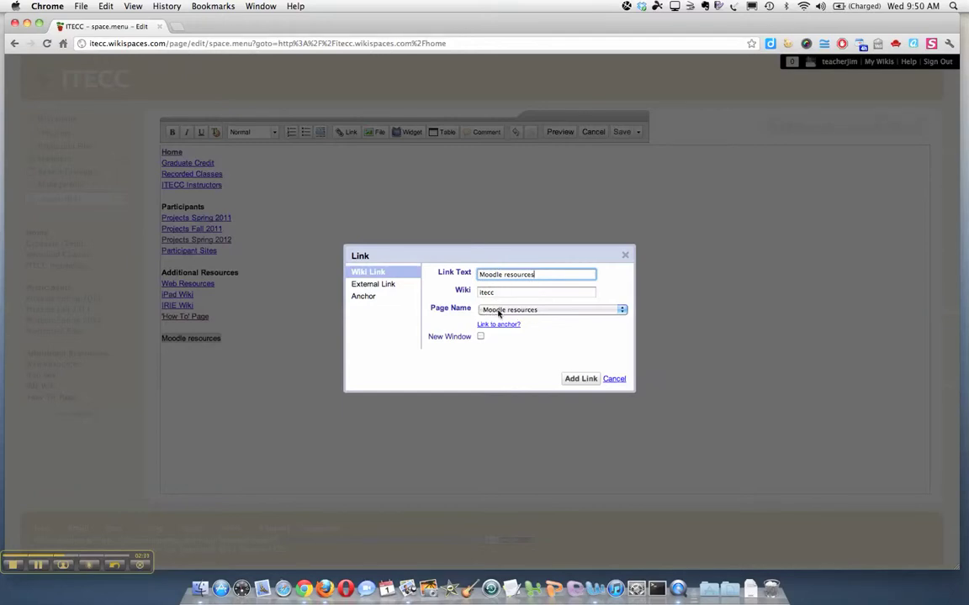
pyautogui.click(623, 313)
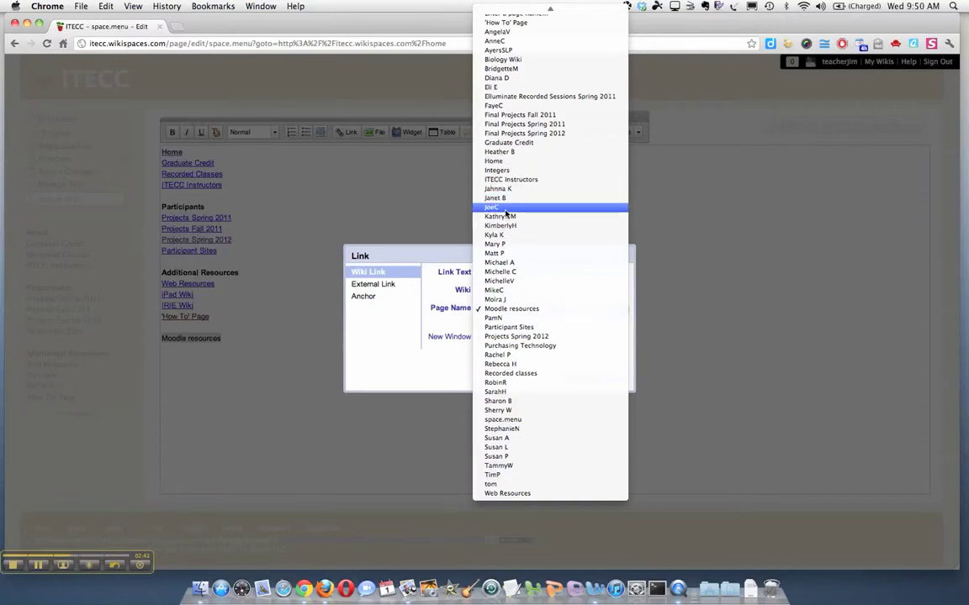
pyautogui.click(630, 225)
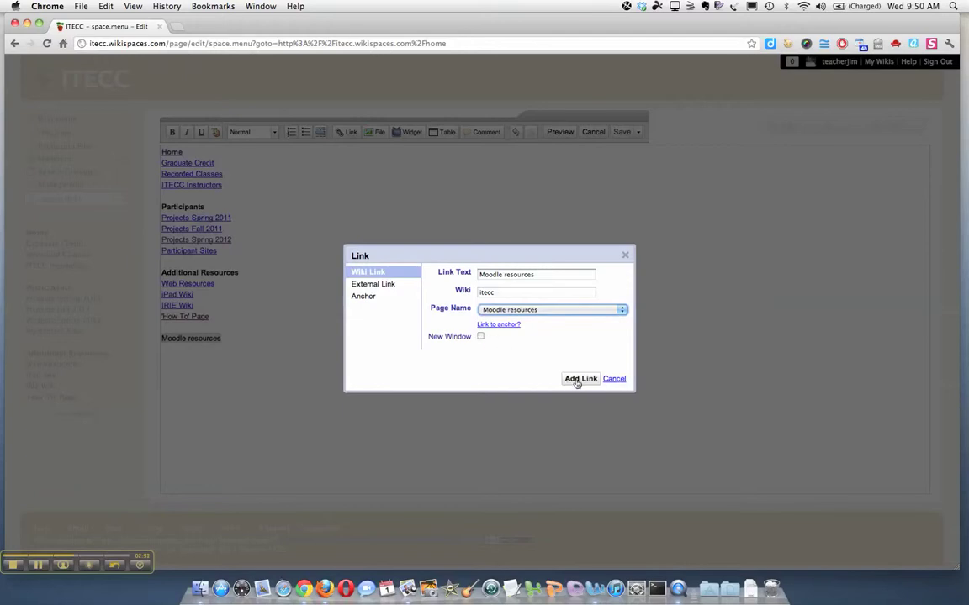
pyautogui.click(576, 381)
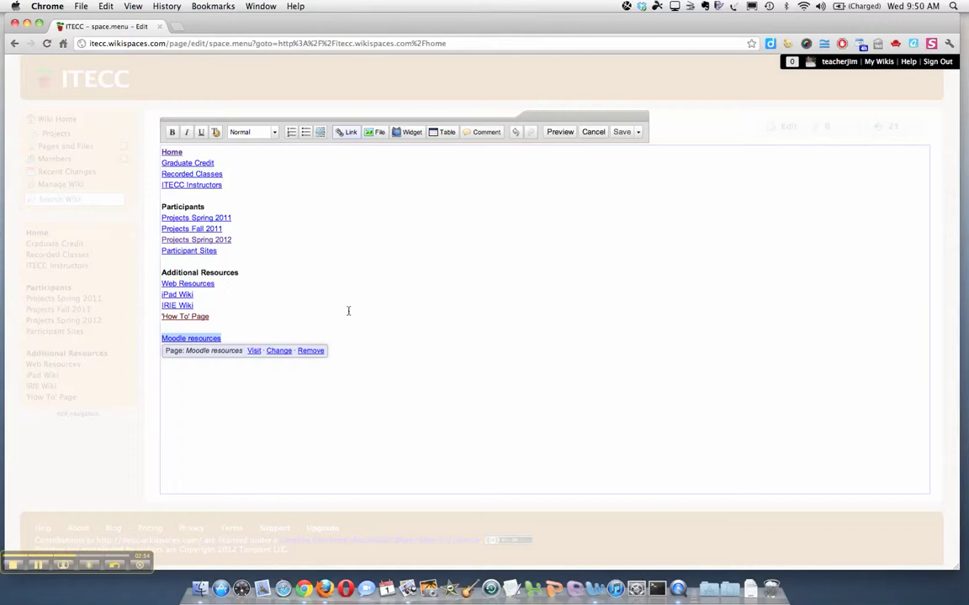
pyautogui.click(348, 310)
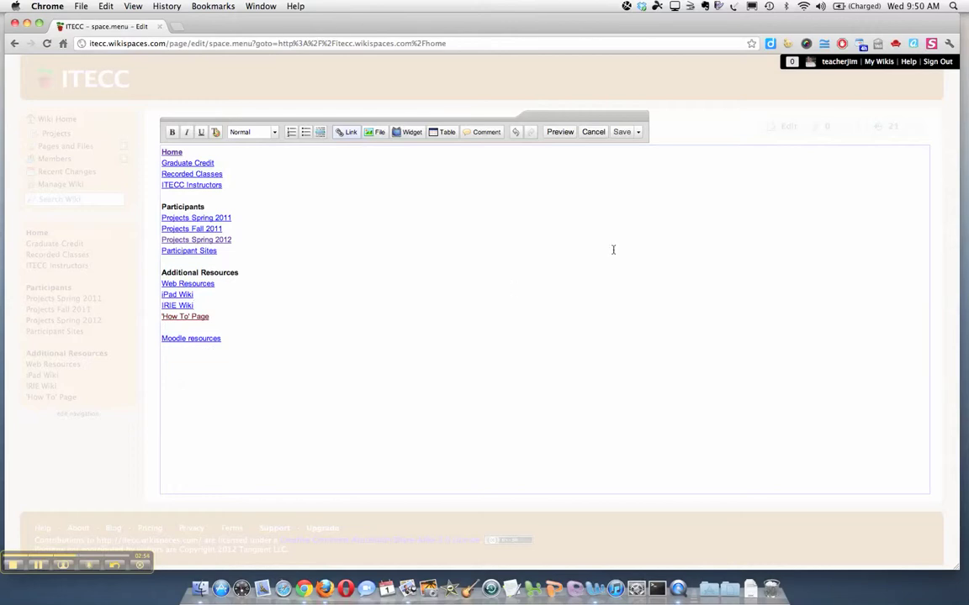
# - Save the navigation and follow its new 'Moodle resources' sidebar link to the page
pyautogui.click(620, 137)
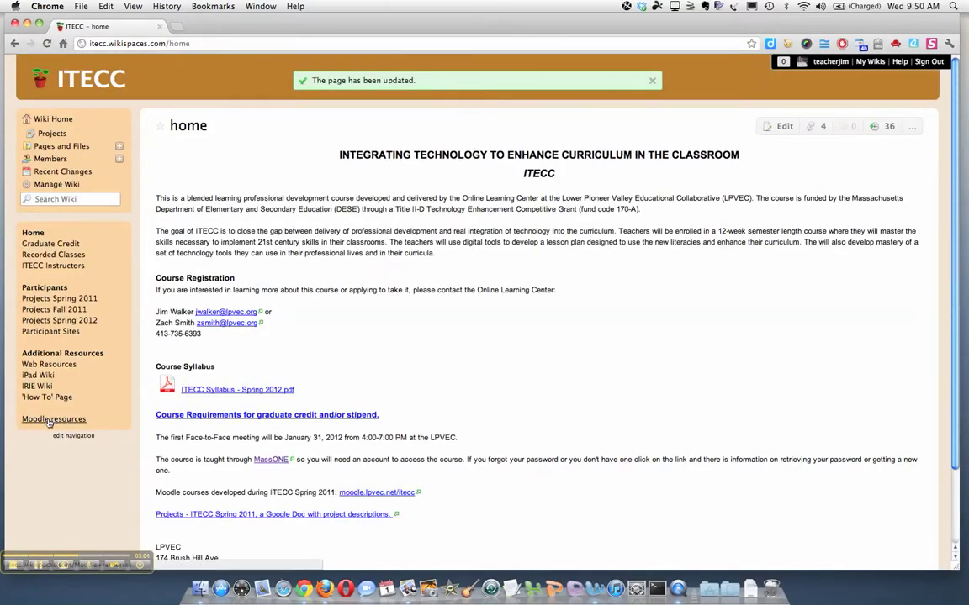
pyautogui.click(48, 420)
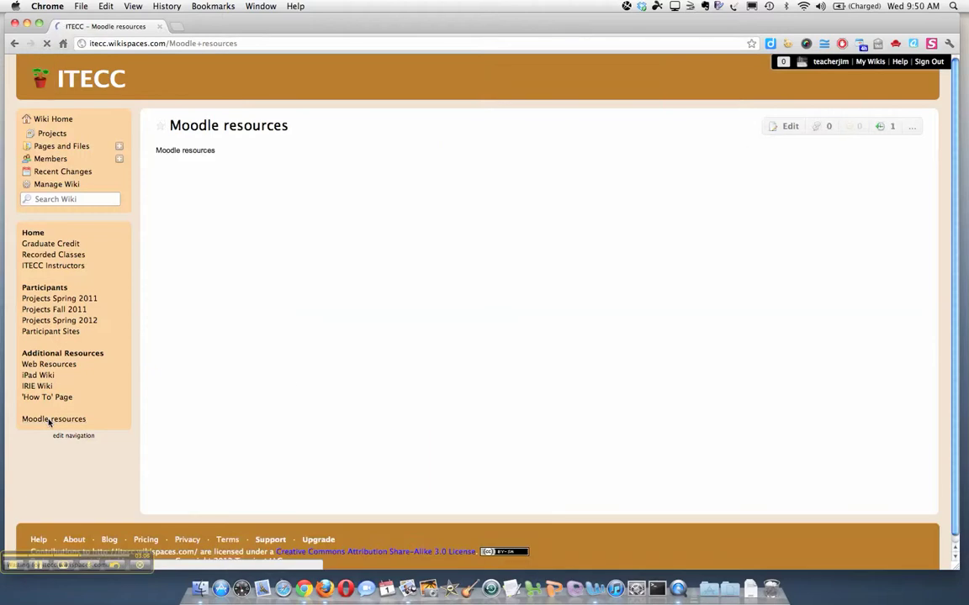